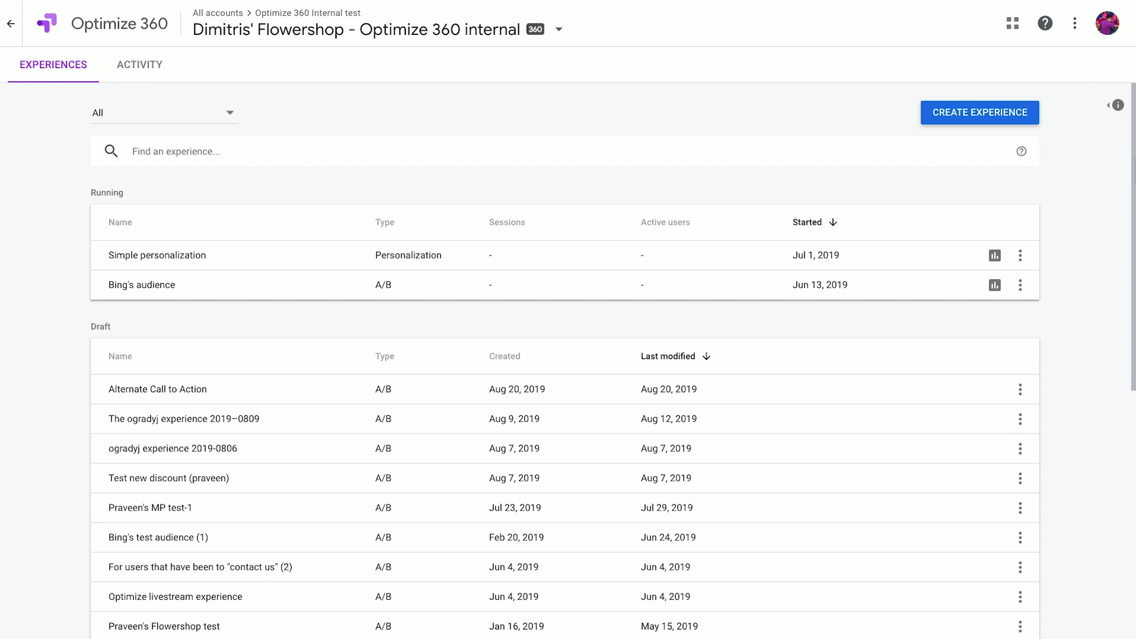
Start a new A/B test experience and begin naming it 'Alternate Call to Action'
click(1035, 118)
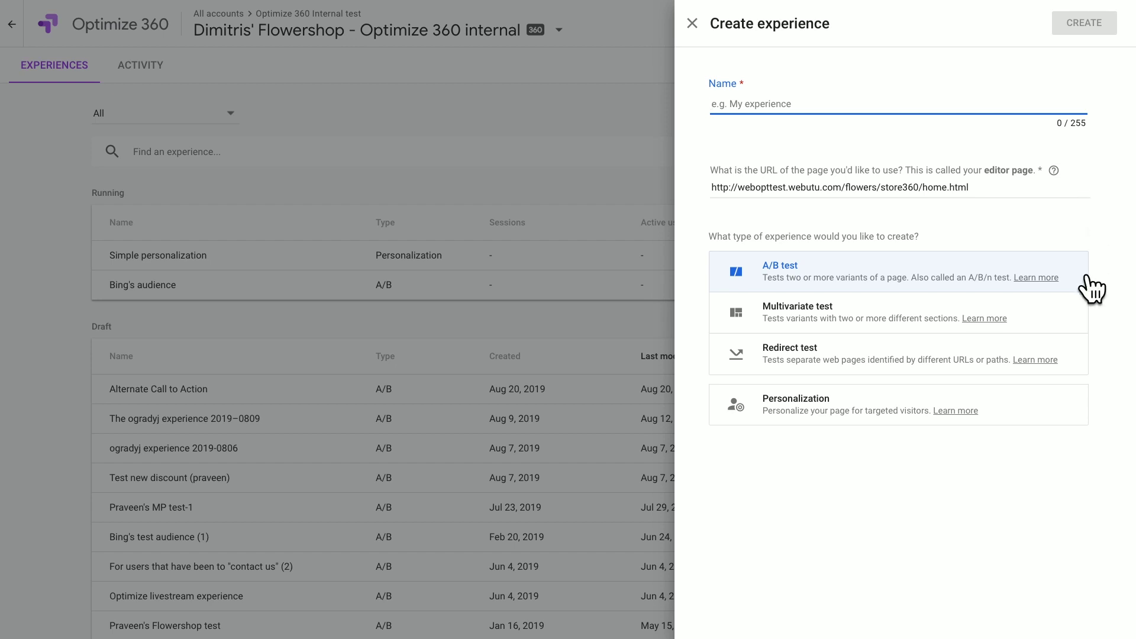
click(879, 105)
text(Alt)
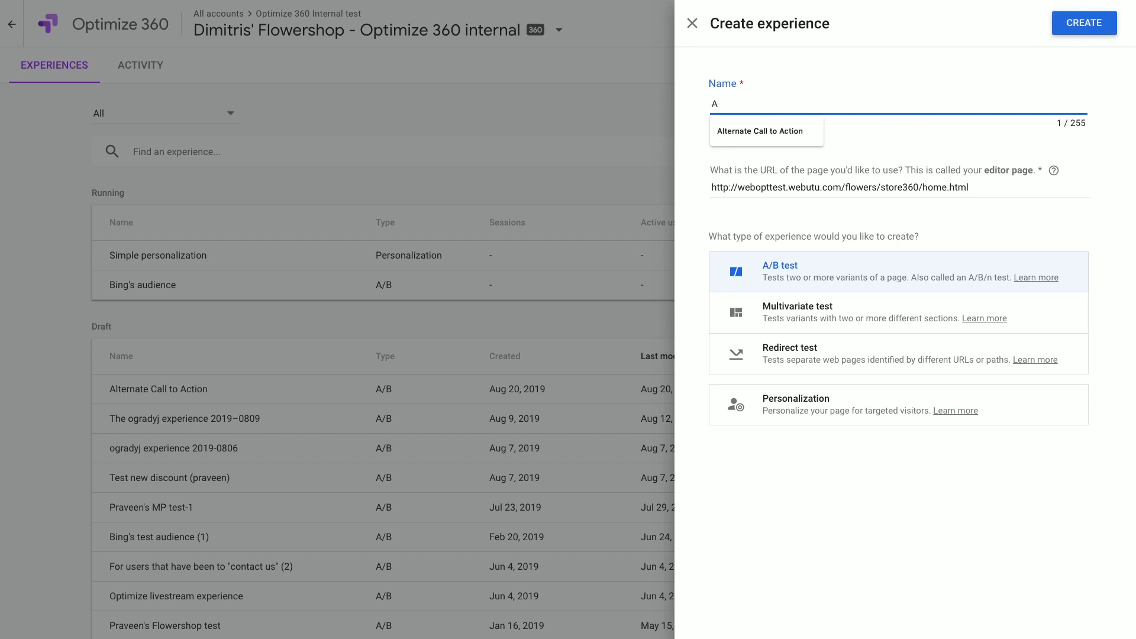
text(ernat)
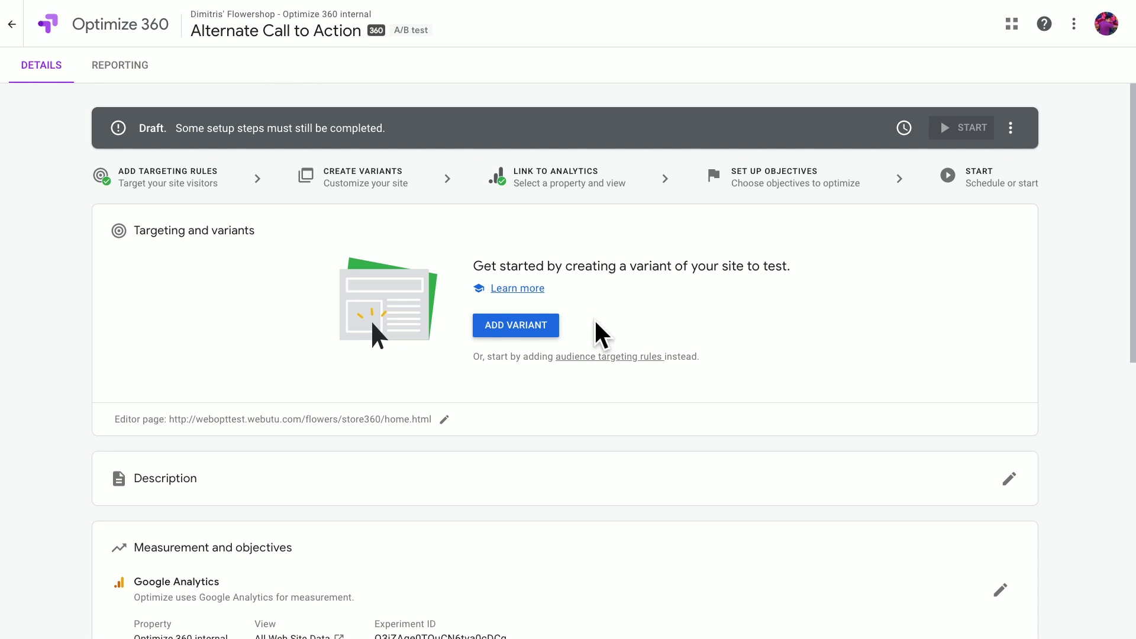
Add a variant with the default name Variant 1, splitting traffic 50/50 with the Original
click(552, 332)
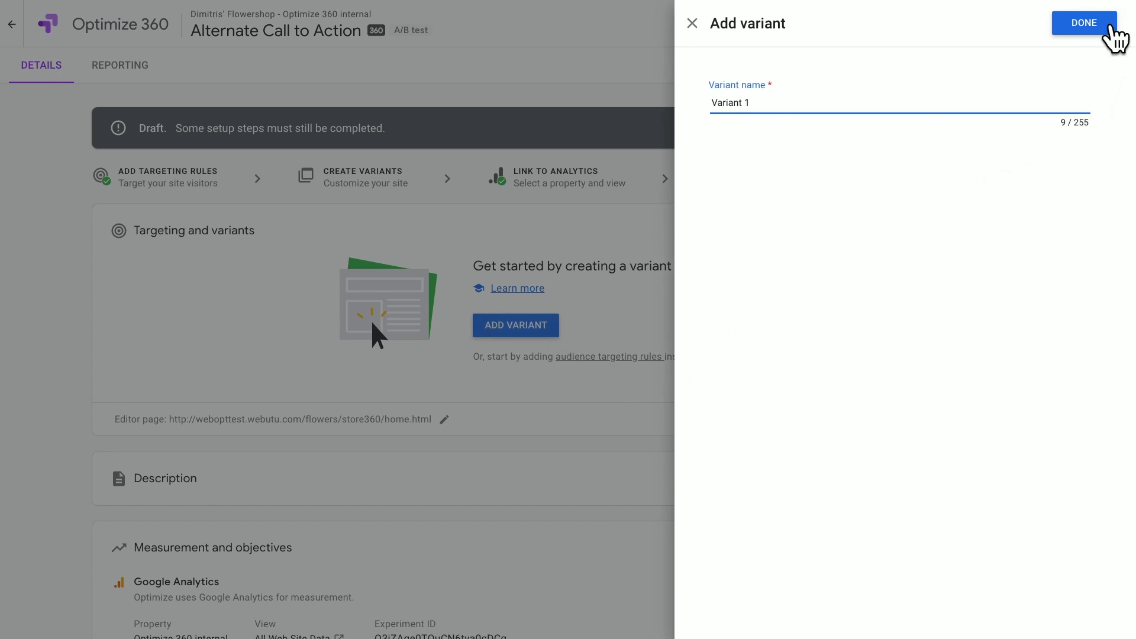
click(1112, 31)
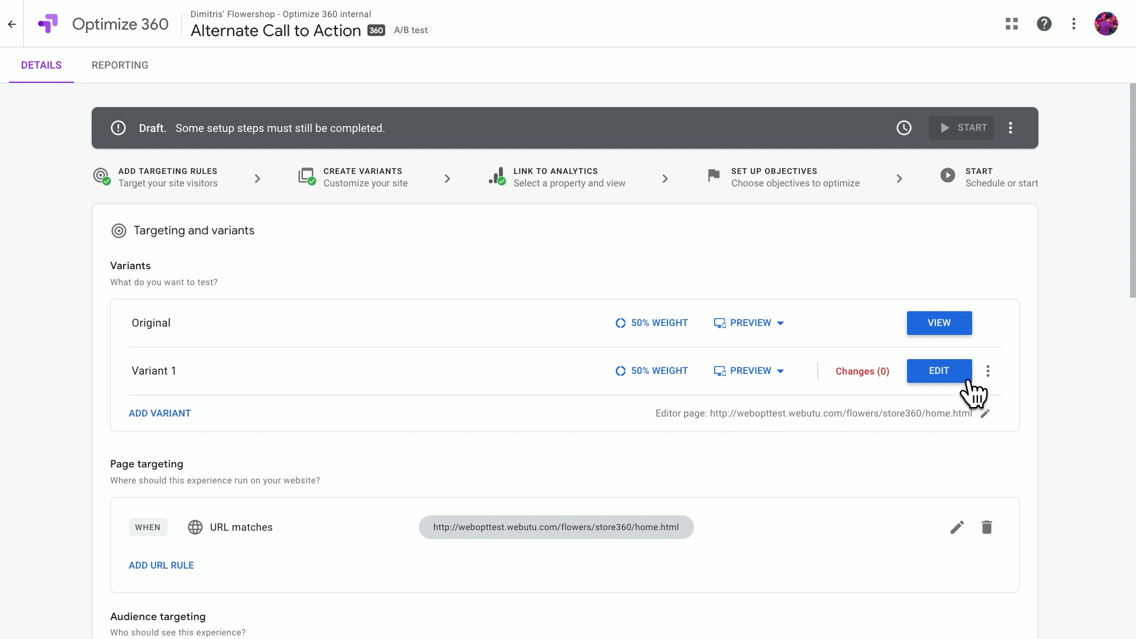
In the visual editor, change Variant 1's 'Shop now' button text to 'View our catalog' and save
click(969, 377)
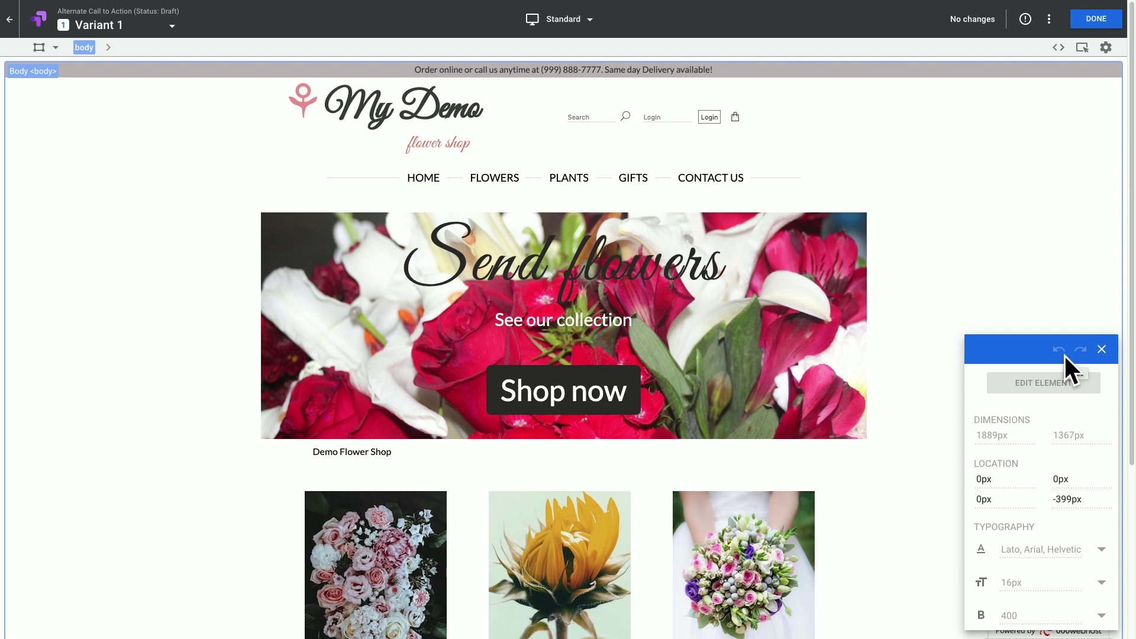
click(620, 410)
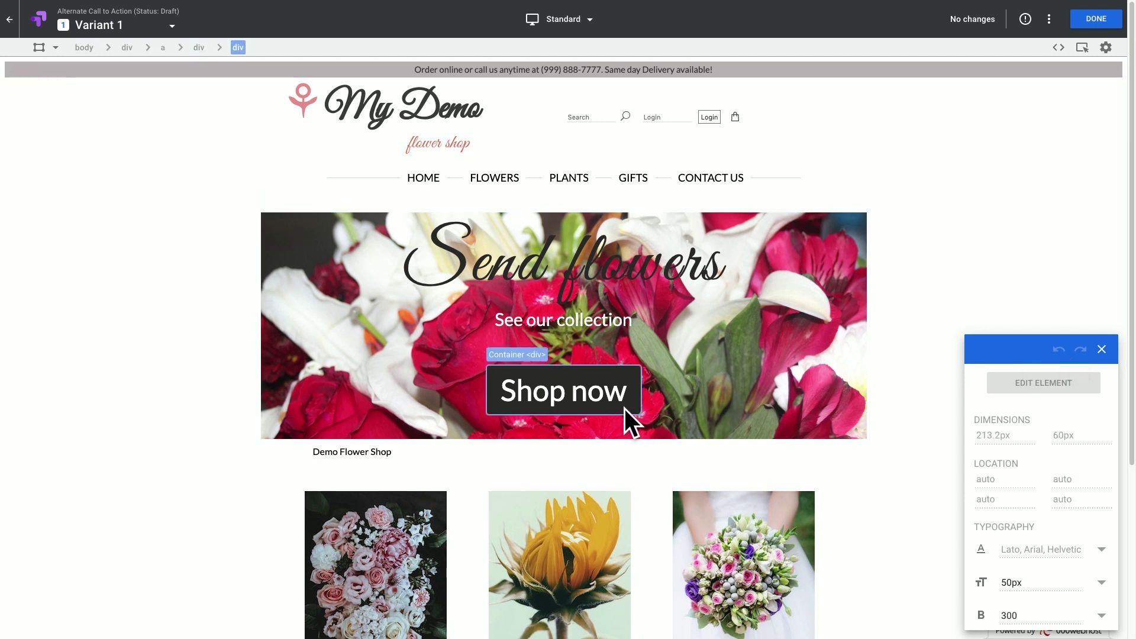
click(625, 409)
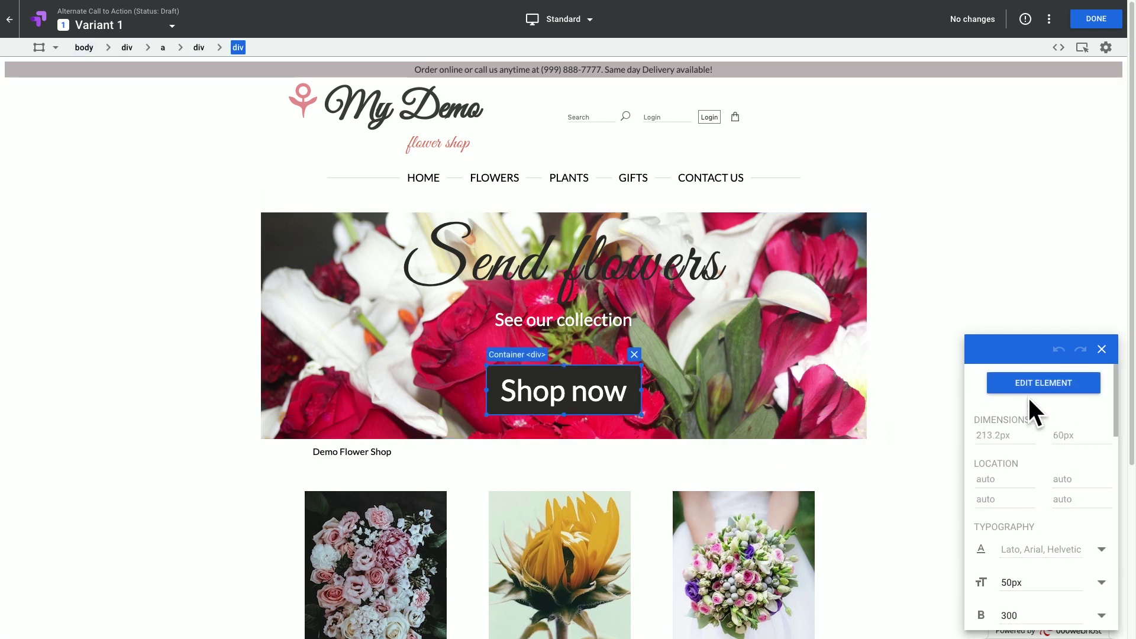
click(1086, 390)
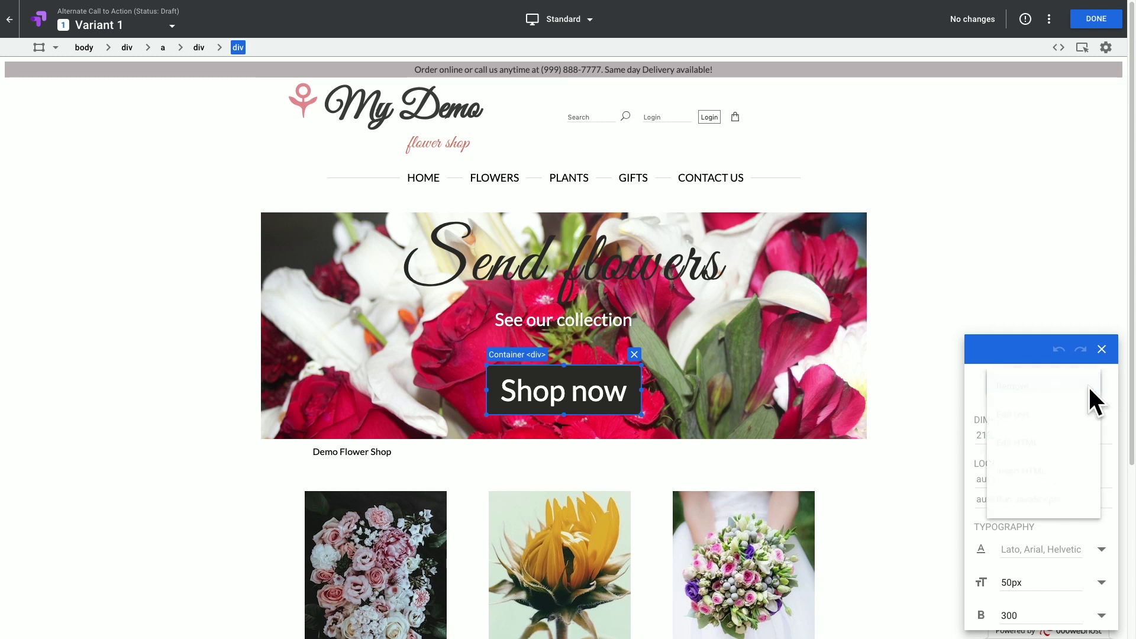
click(1078, 415)
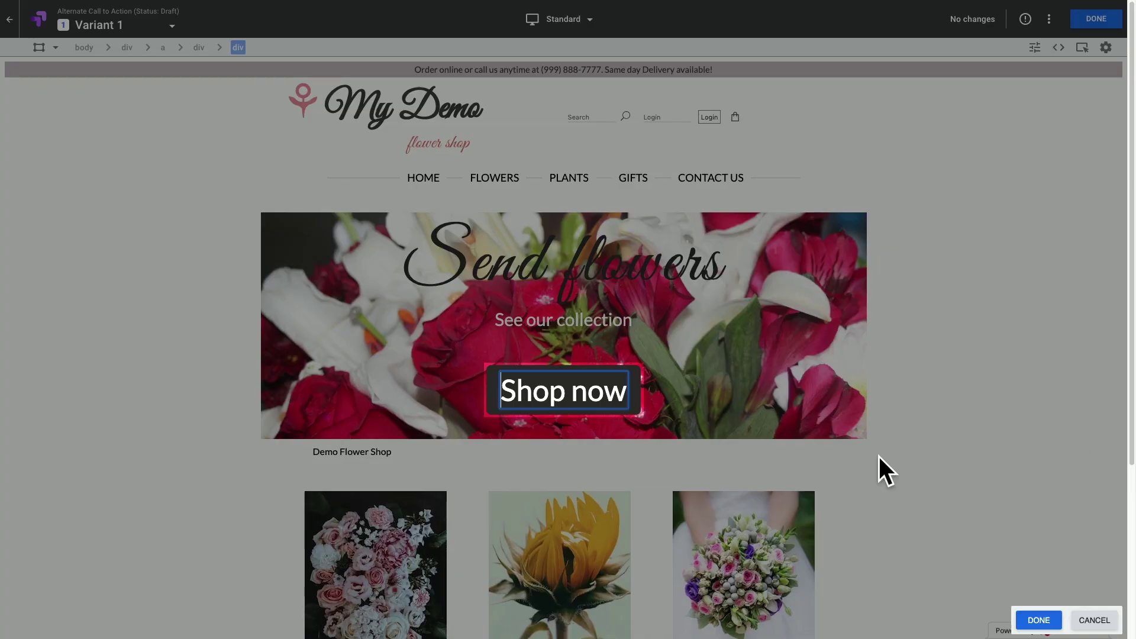
drag(508, 391, 628, 390)
text(View )
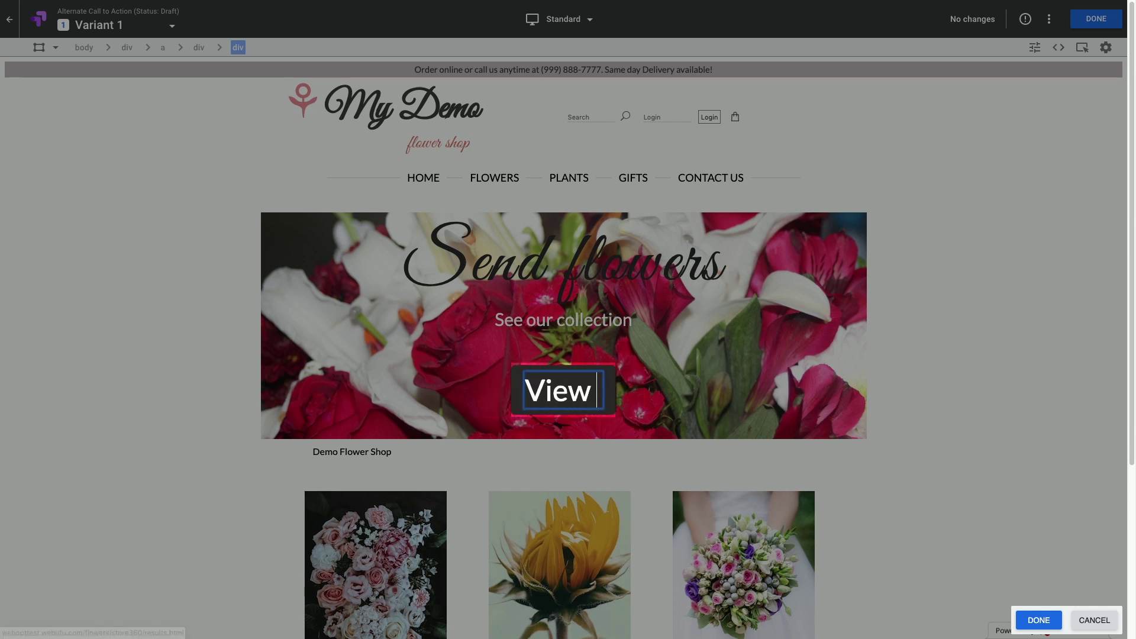
text(our catalog)
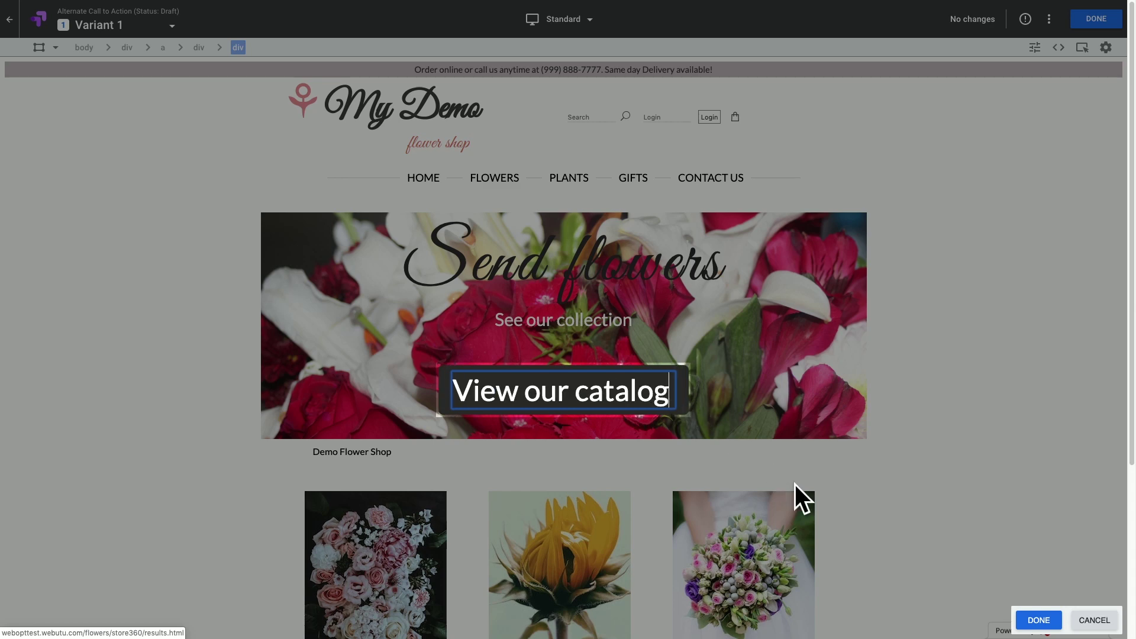
click(1045, 621)
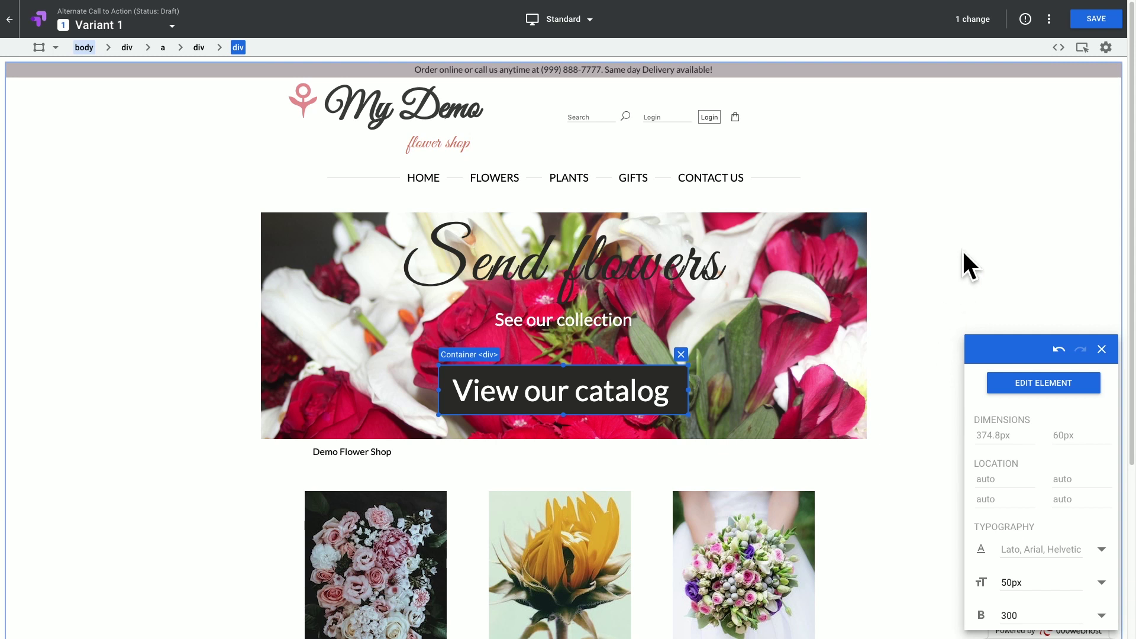
click(1117, 24)
click(1112, 23)
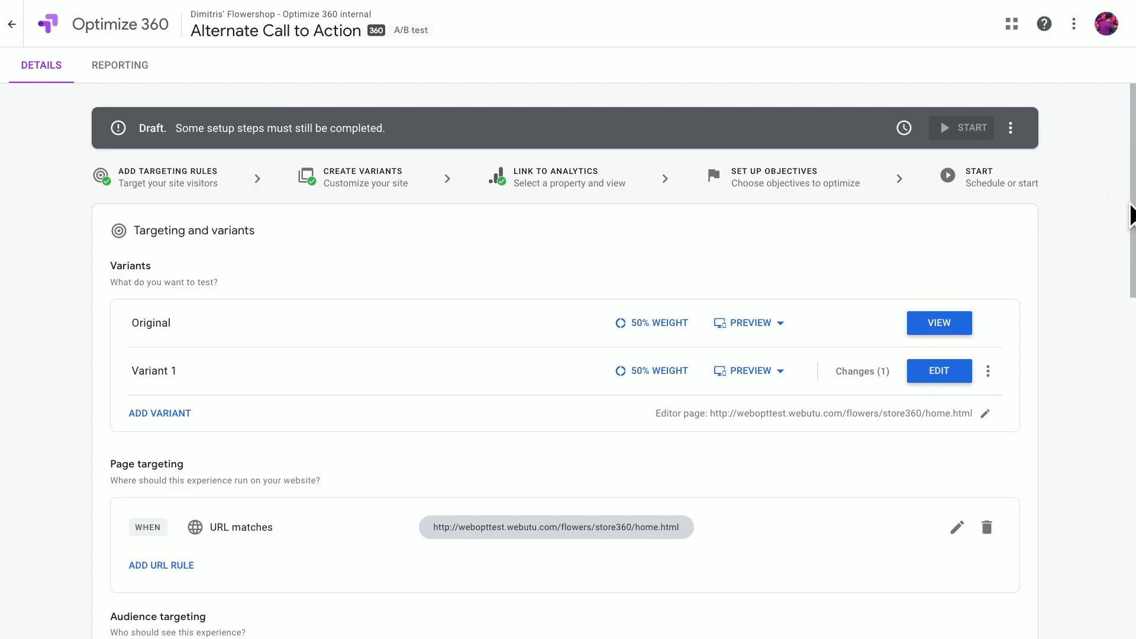
Add a Geography targeting rule with City equals Fort Collins
drag(1134, 216, 1131, 393)
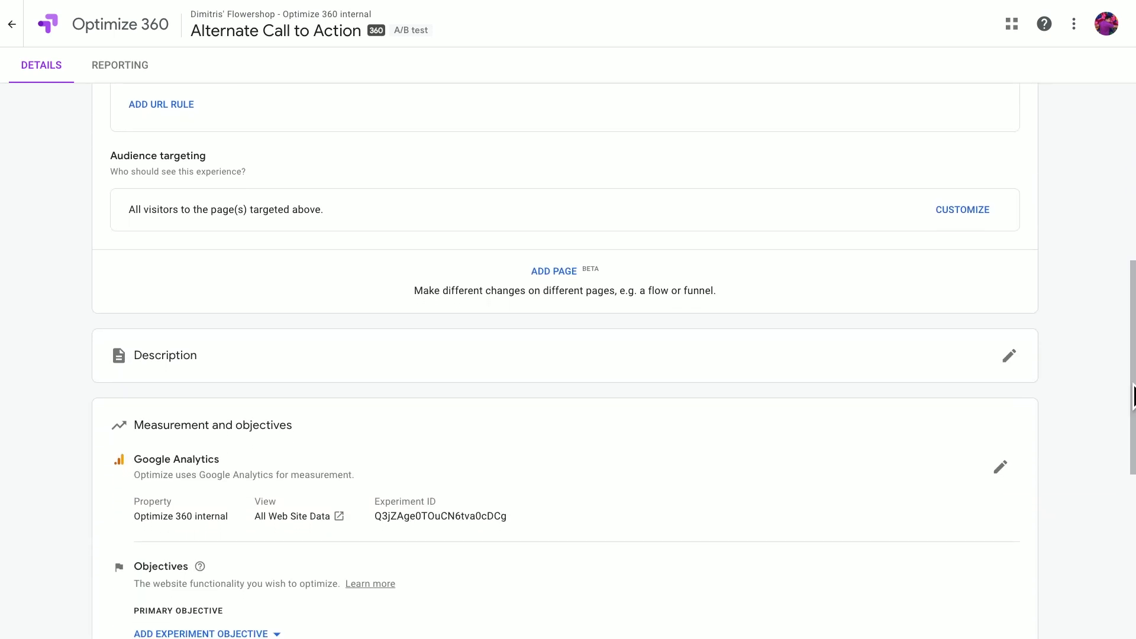
click(991, 214)
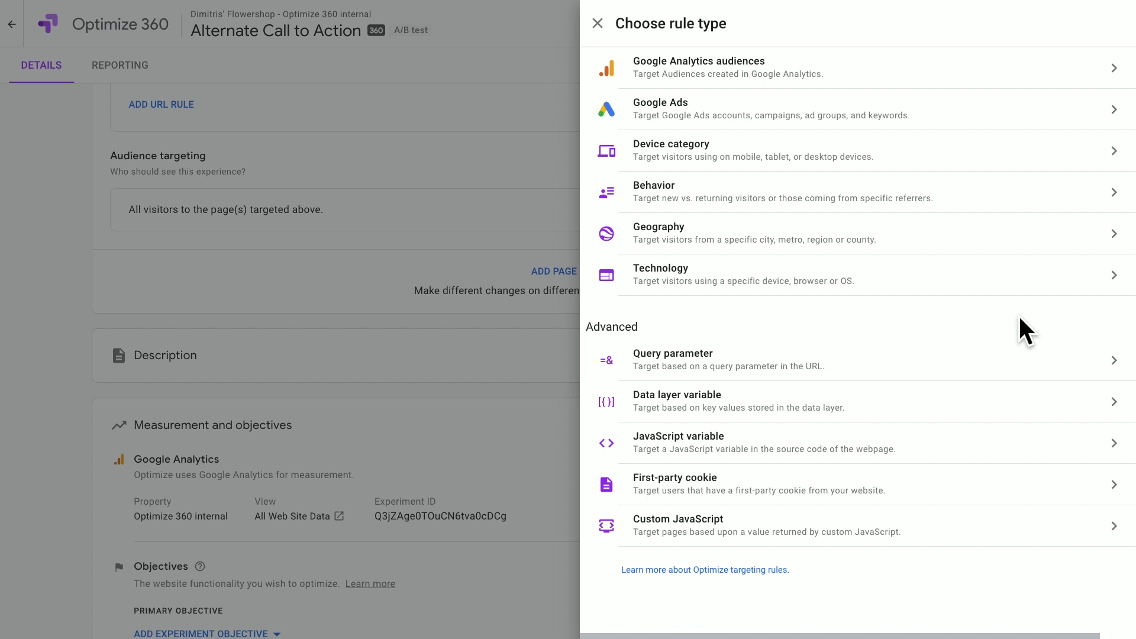
click(1043, 247)
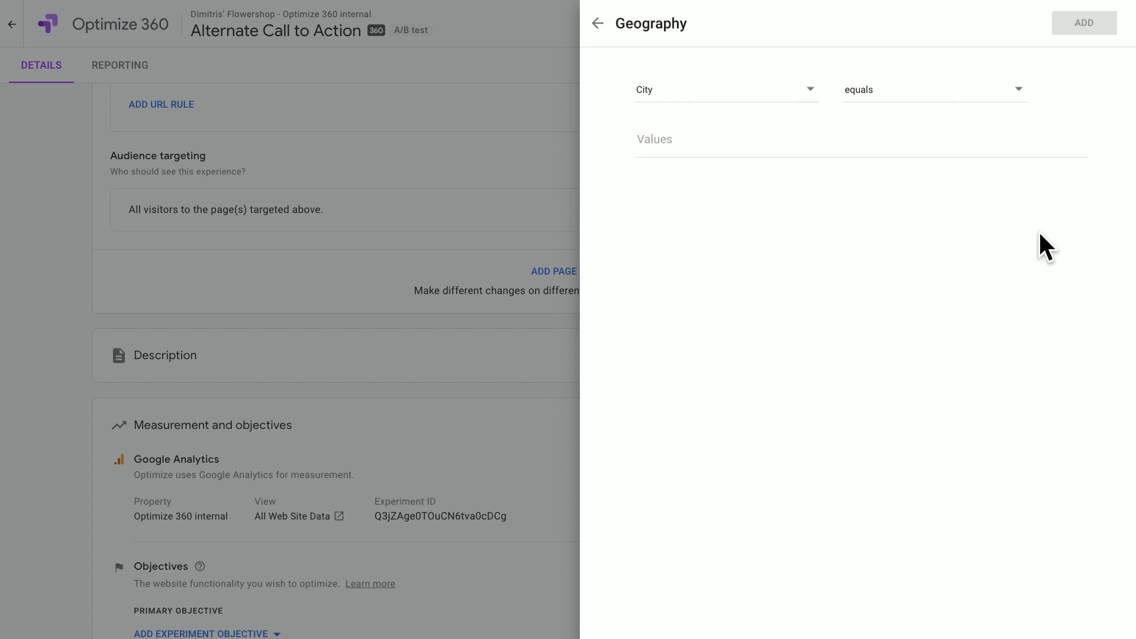
click(680, 144)
text(fort)
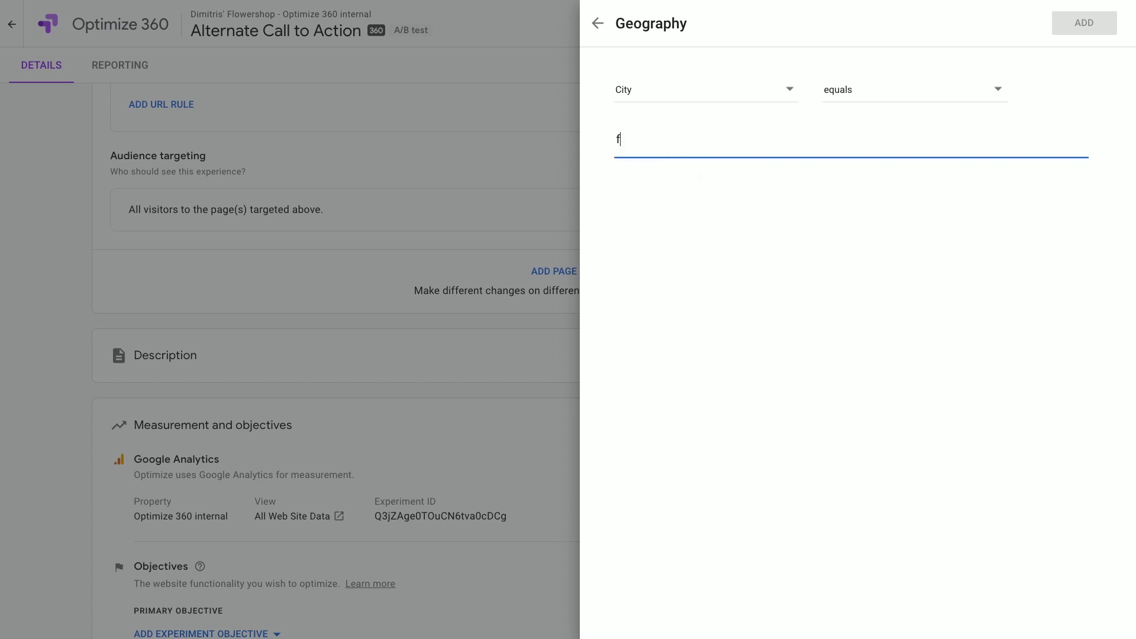
text(ll)
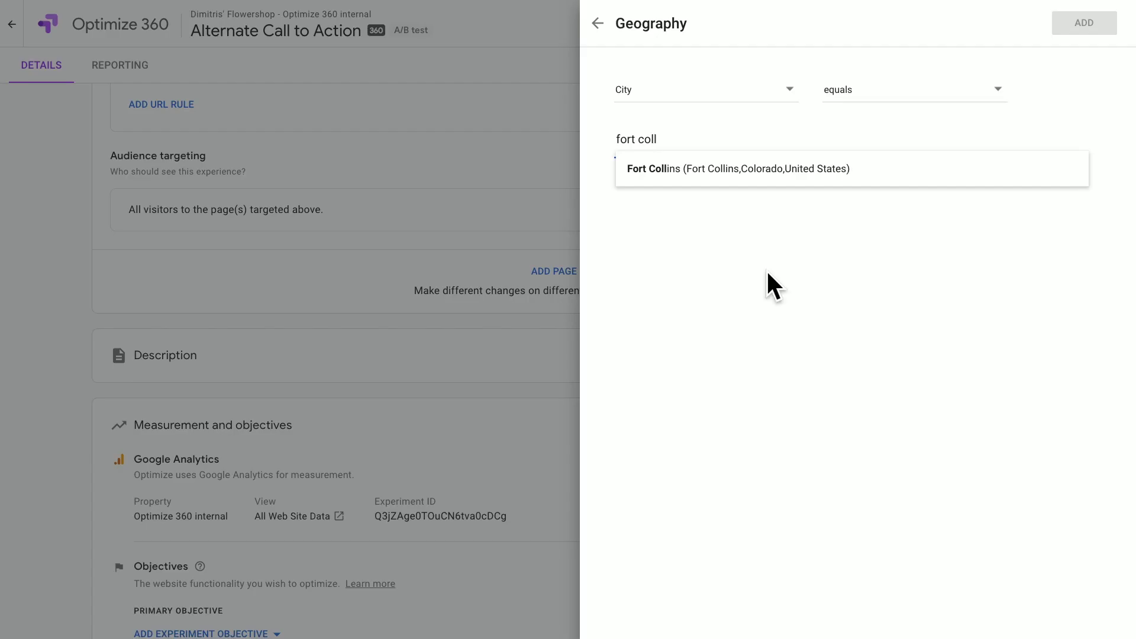
click(868, 172)
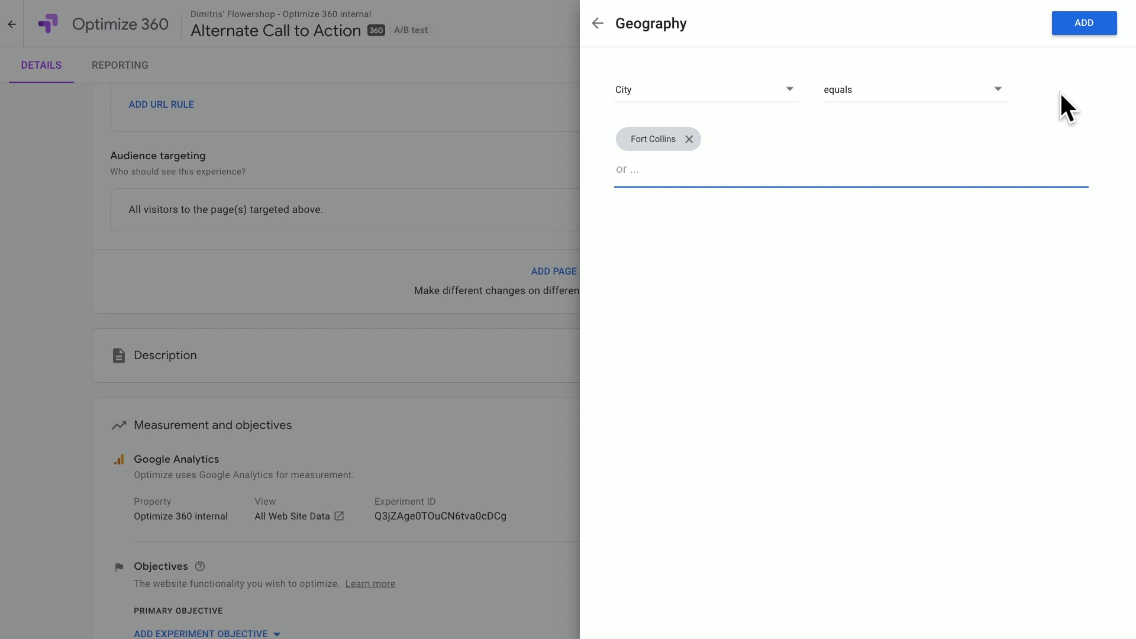
click(1110, 37)
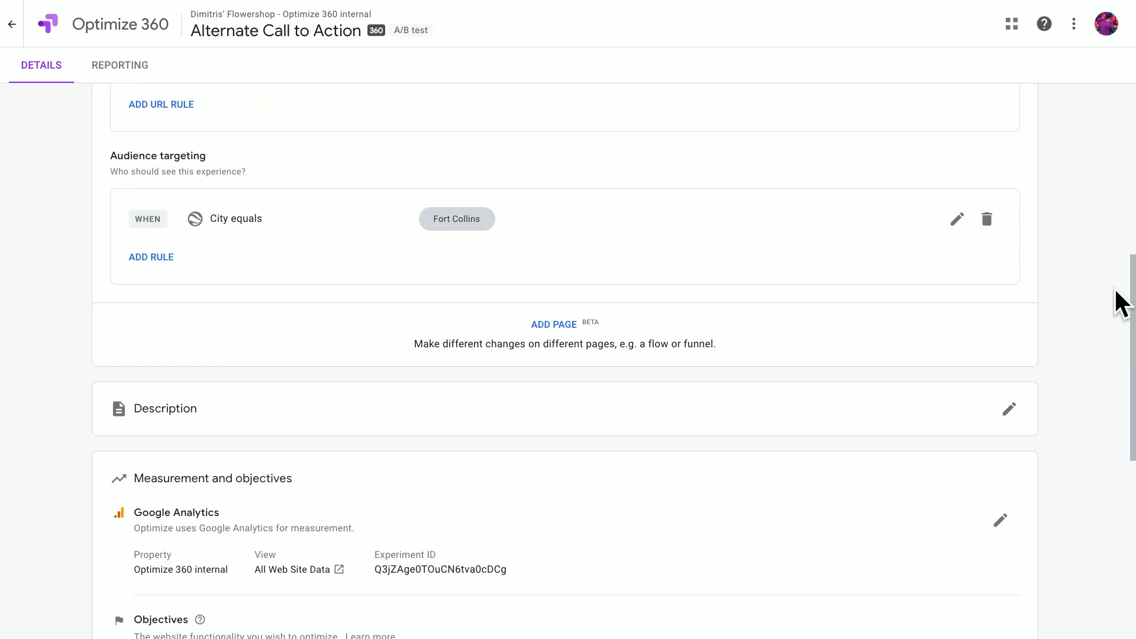
Choose Pageviews from the existing objectives list as the primary objective
drag(1133, 320, 1133, 413)
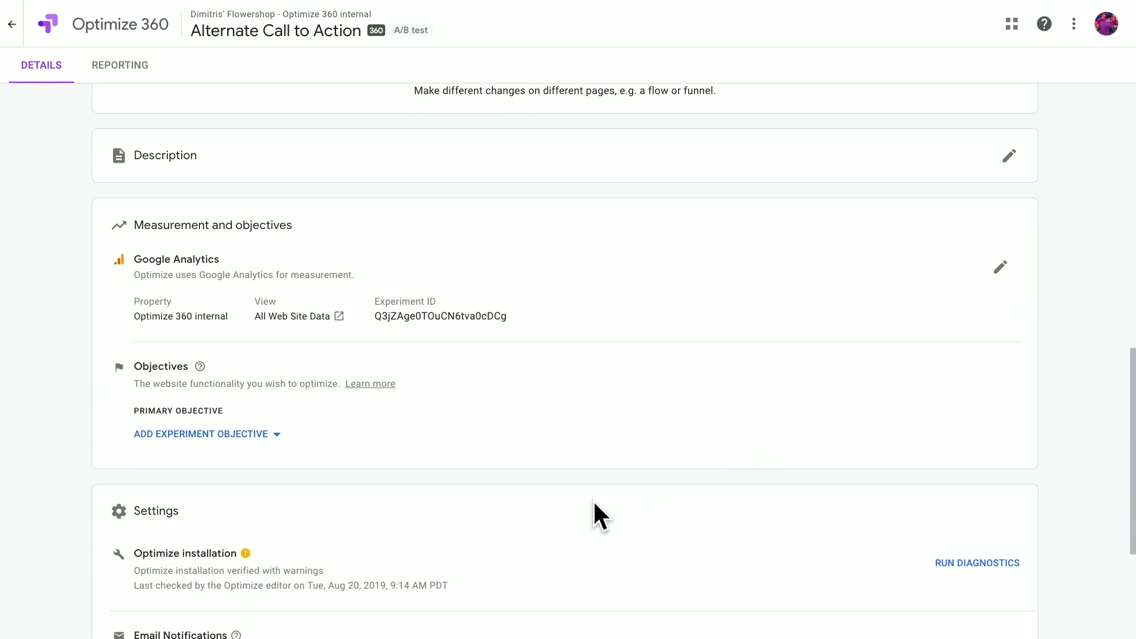
click(280, 438)
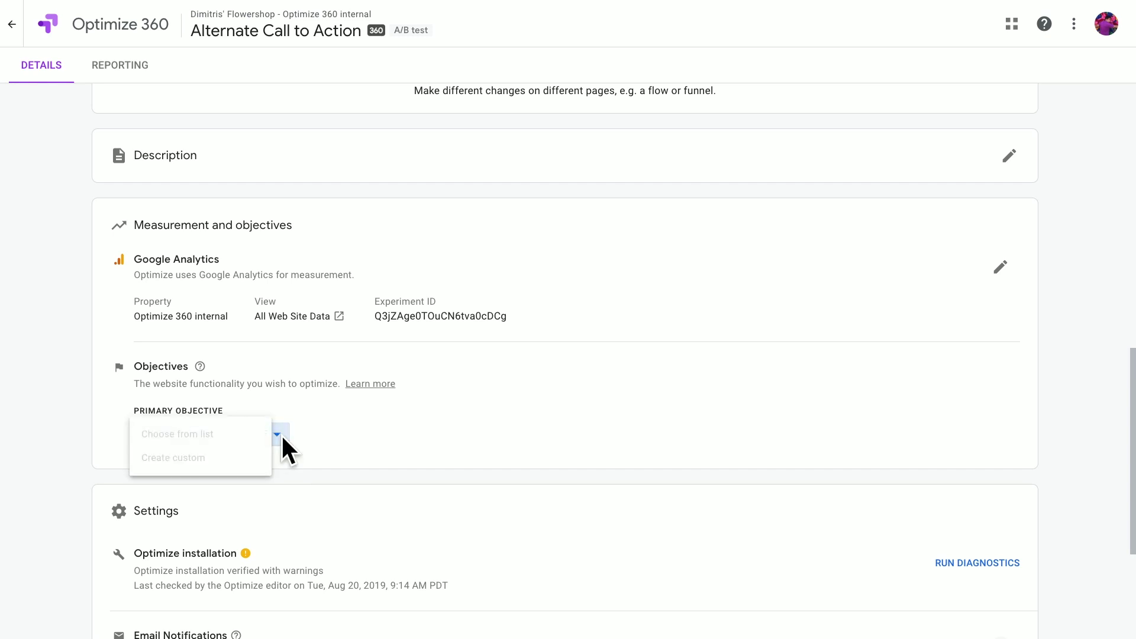
click(248, 436)
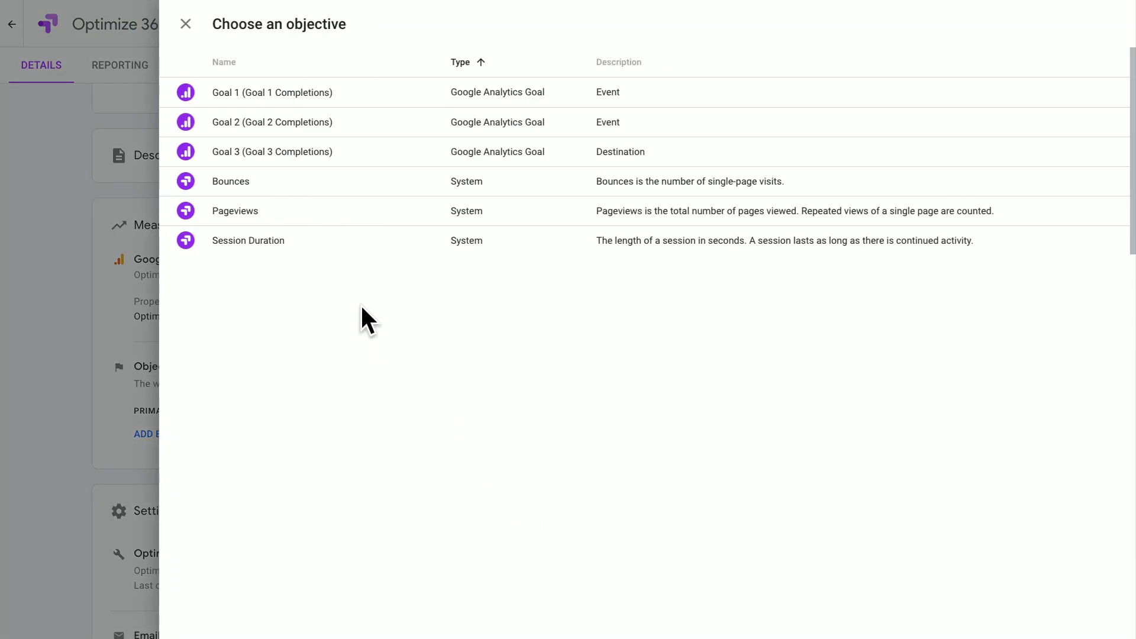
click(365, 212)
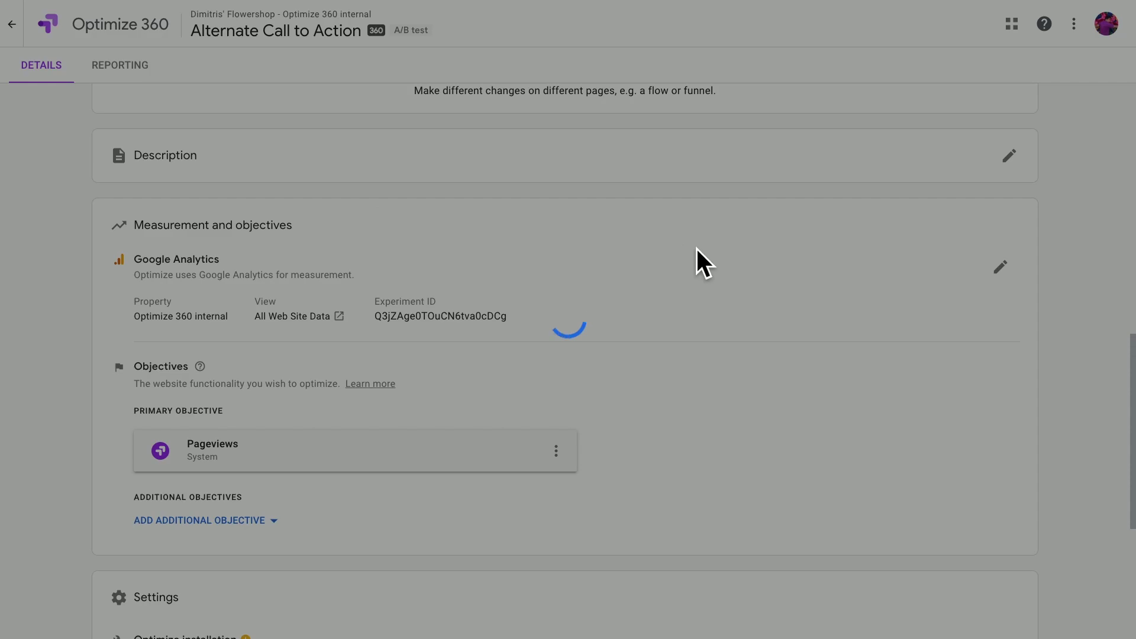
scroll(1128, 408, up, 10)
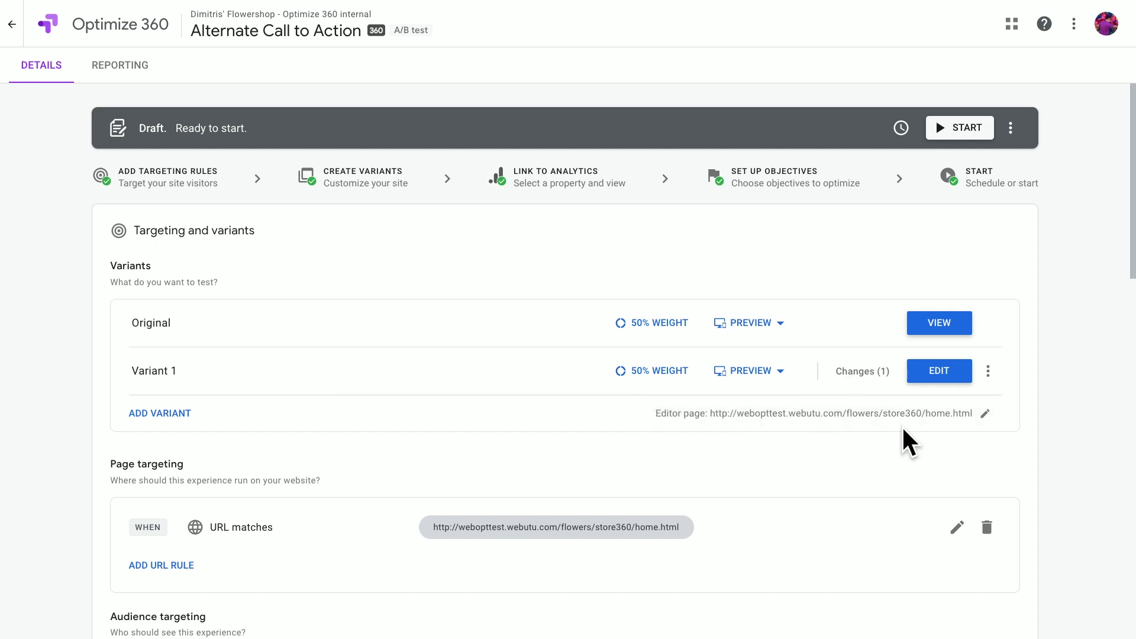
drag(1133, 283, 1133, 306)
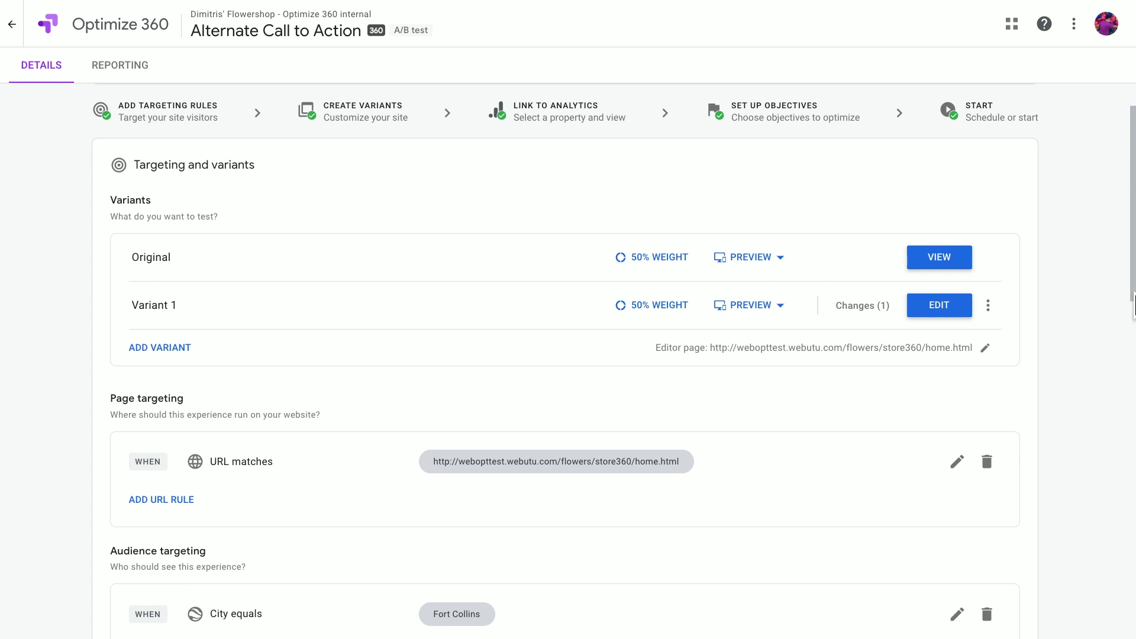
scroll(1133, 296, down, 2)
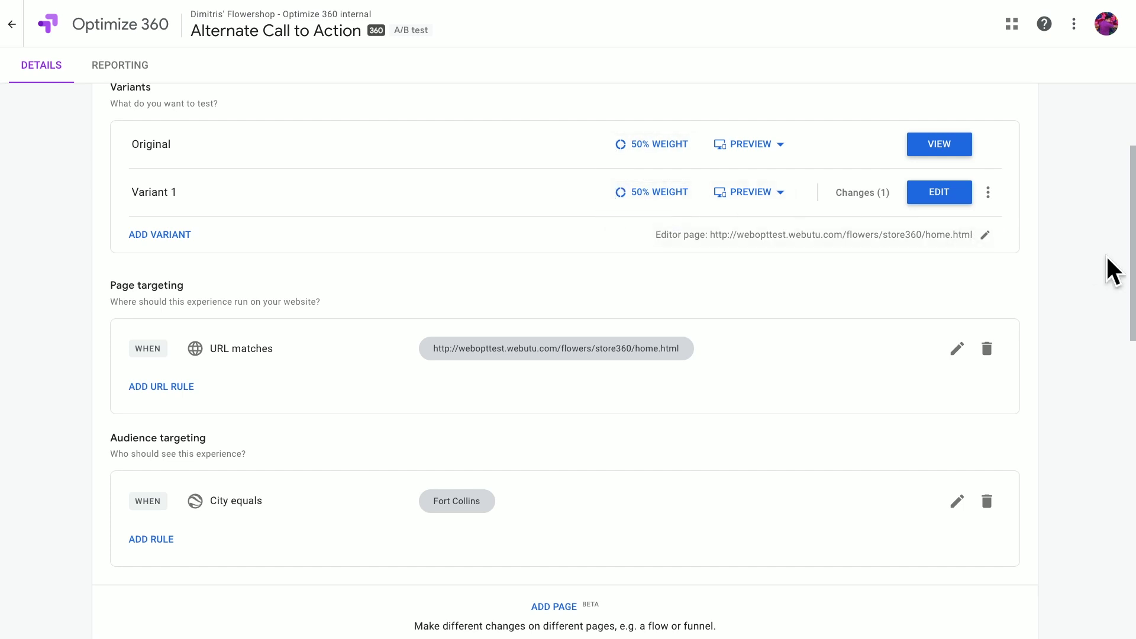
scroll(1113, 271, up, 2)
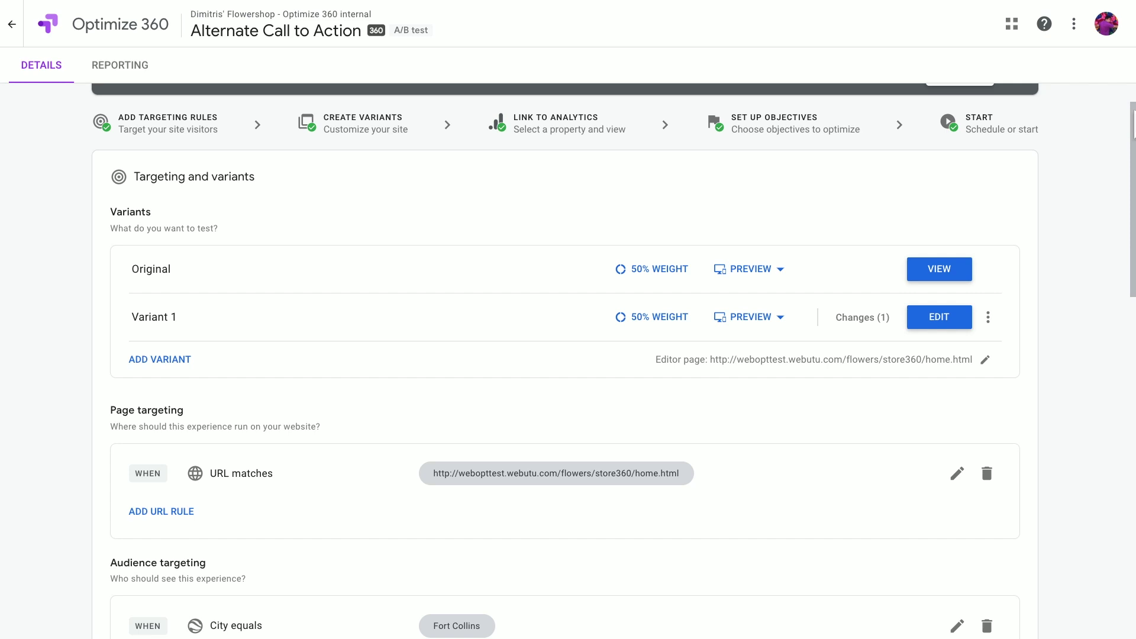
scroll(1134, 124, up, 1)
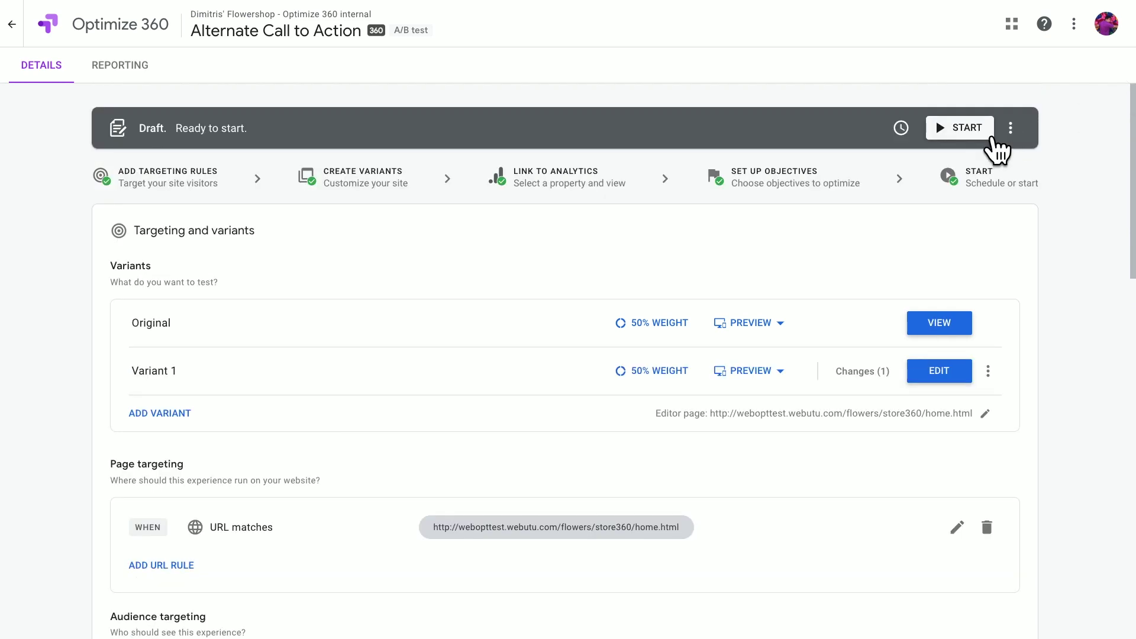